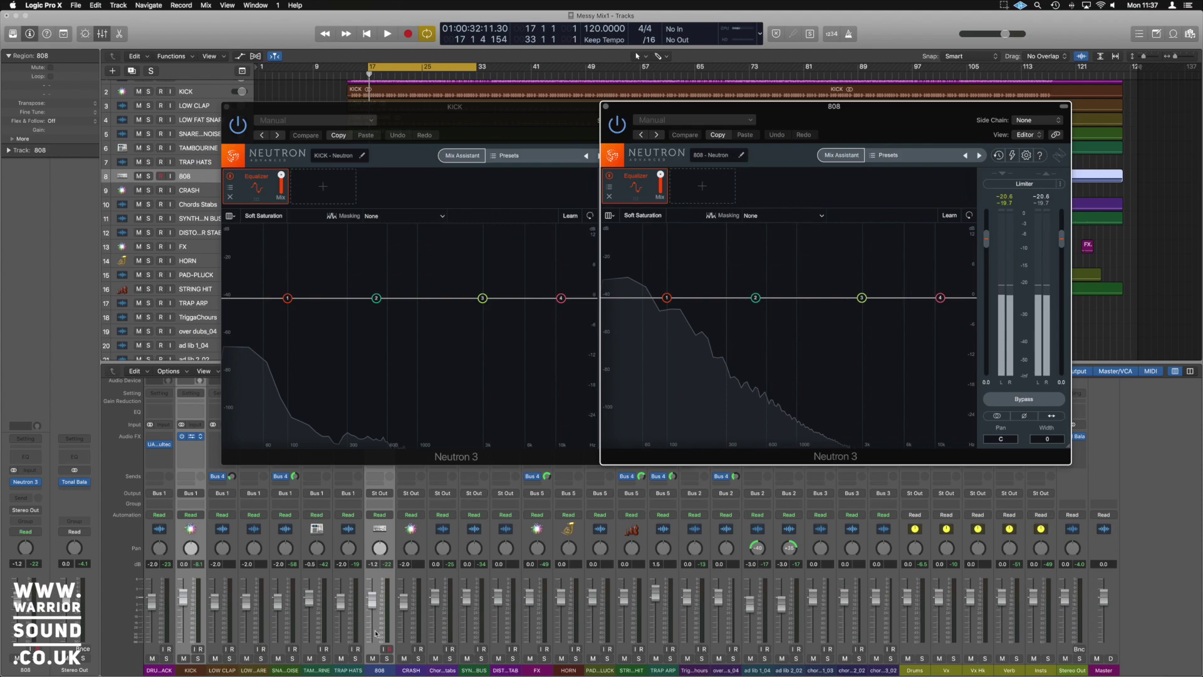
Solo the KICK track and play it briefly to hear the kick alone.
left_click(190, 670)
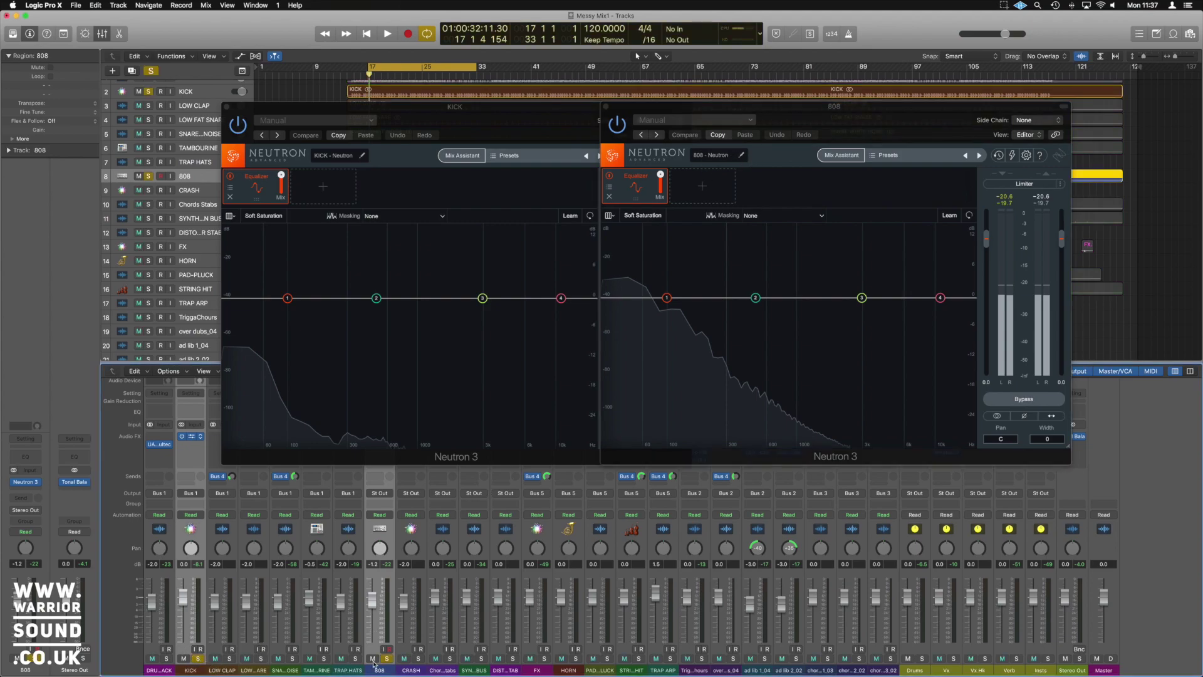
left_click(198, 658)
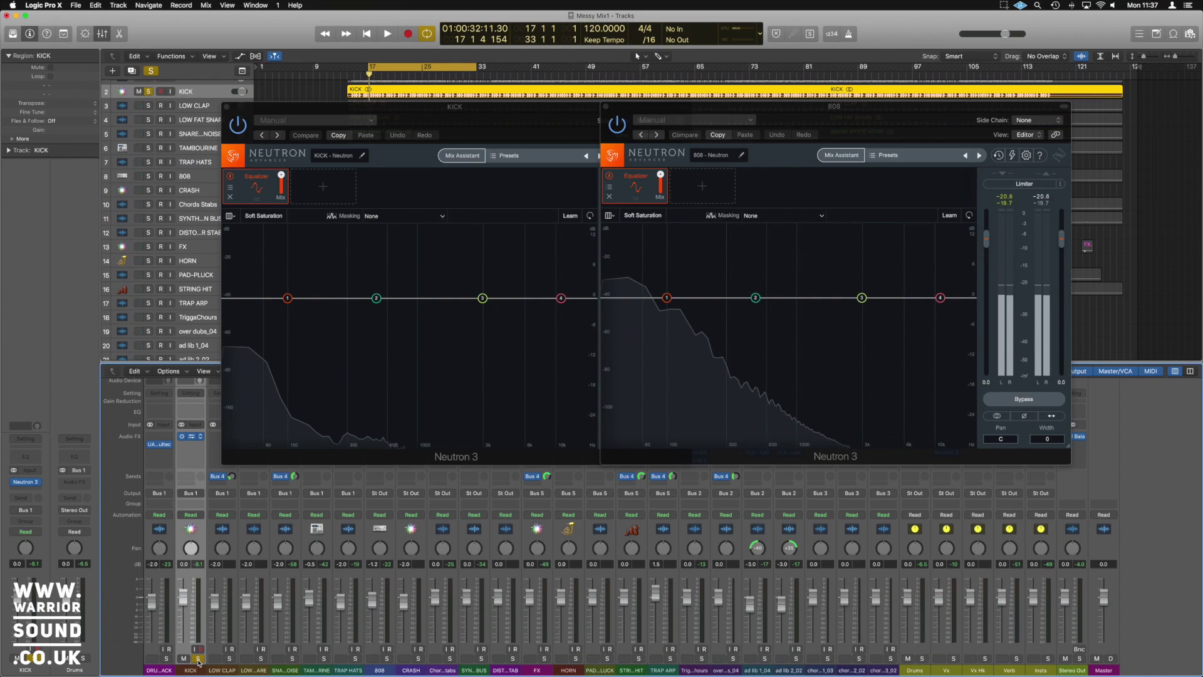
key("space")
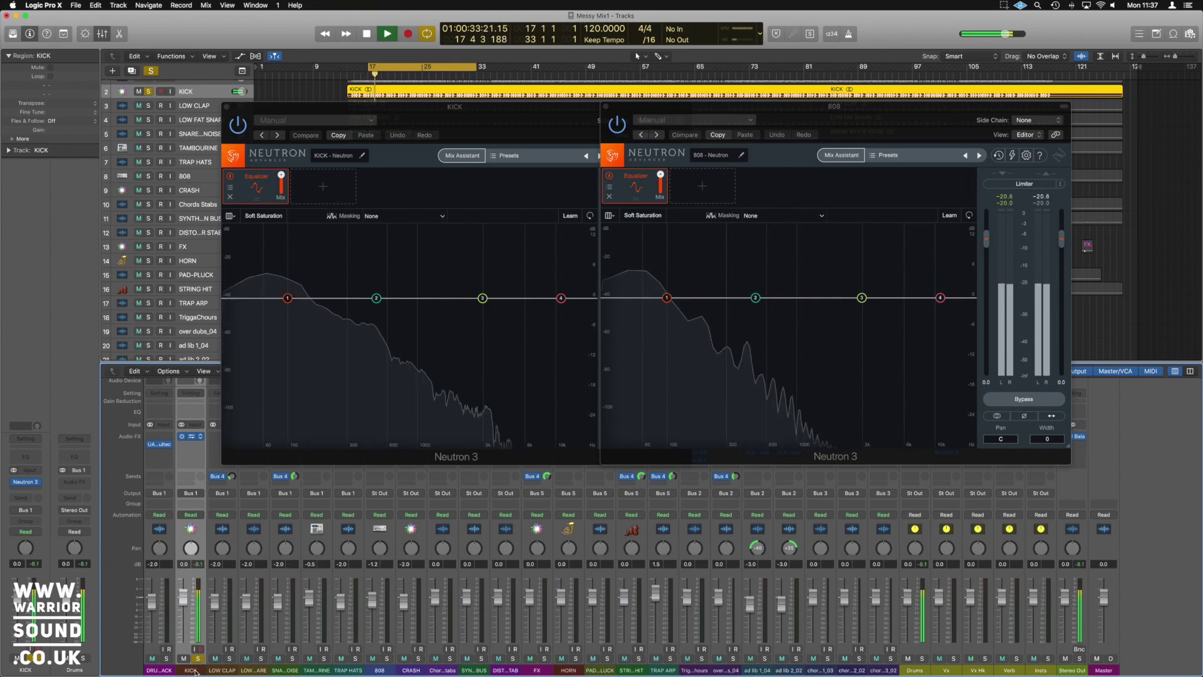
key("space")
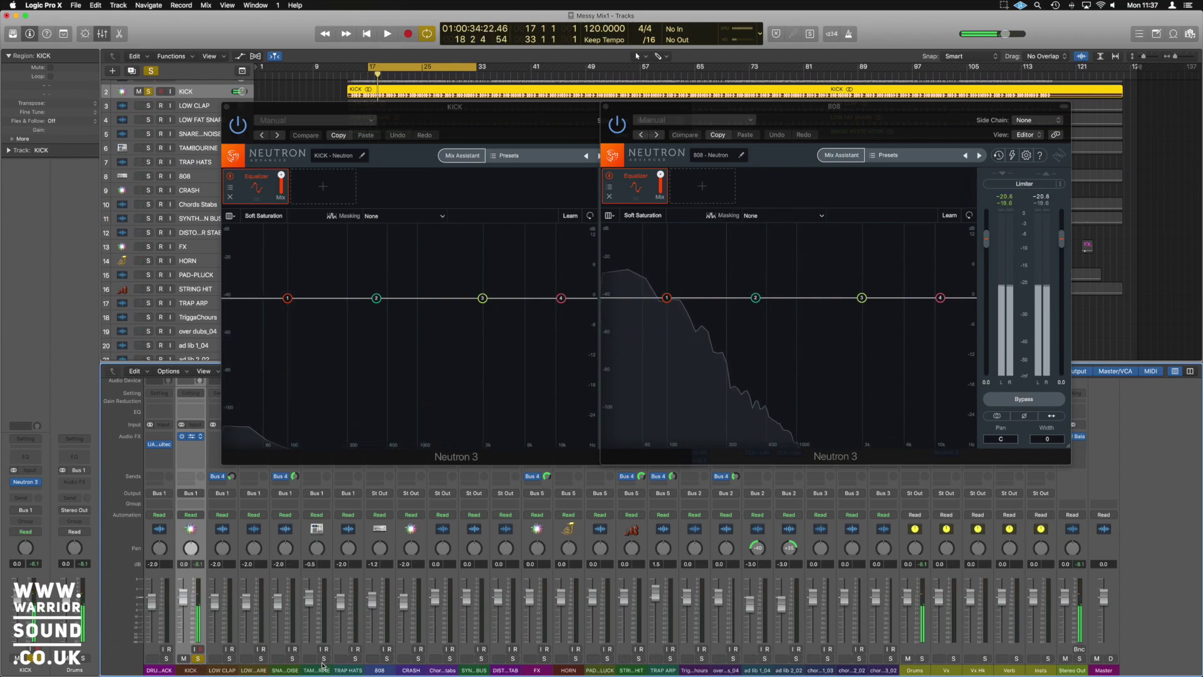
Solo the 808, unsolo KICK, and play the 808 on its own.
left_click(386, 659)
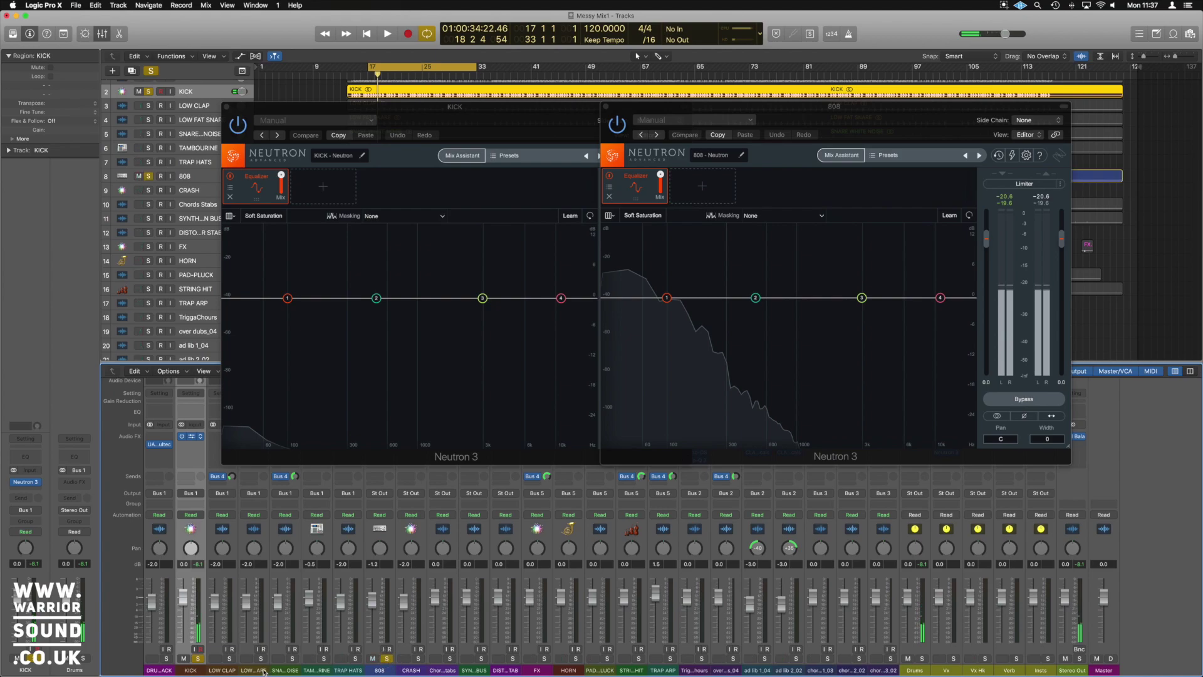
left_click(198, 659)
key("space")
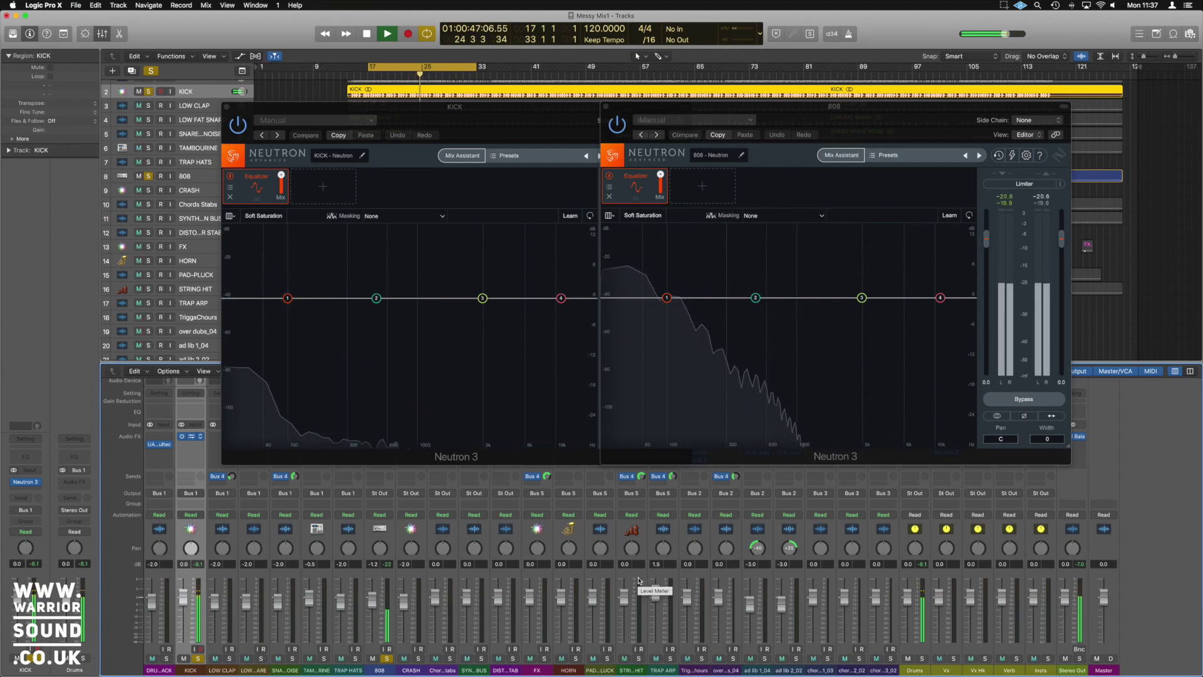
Stop the transport and leave the 808's solo on.
key("space")
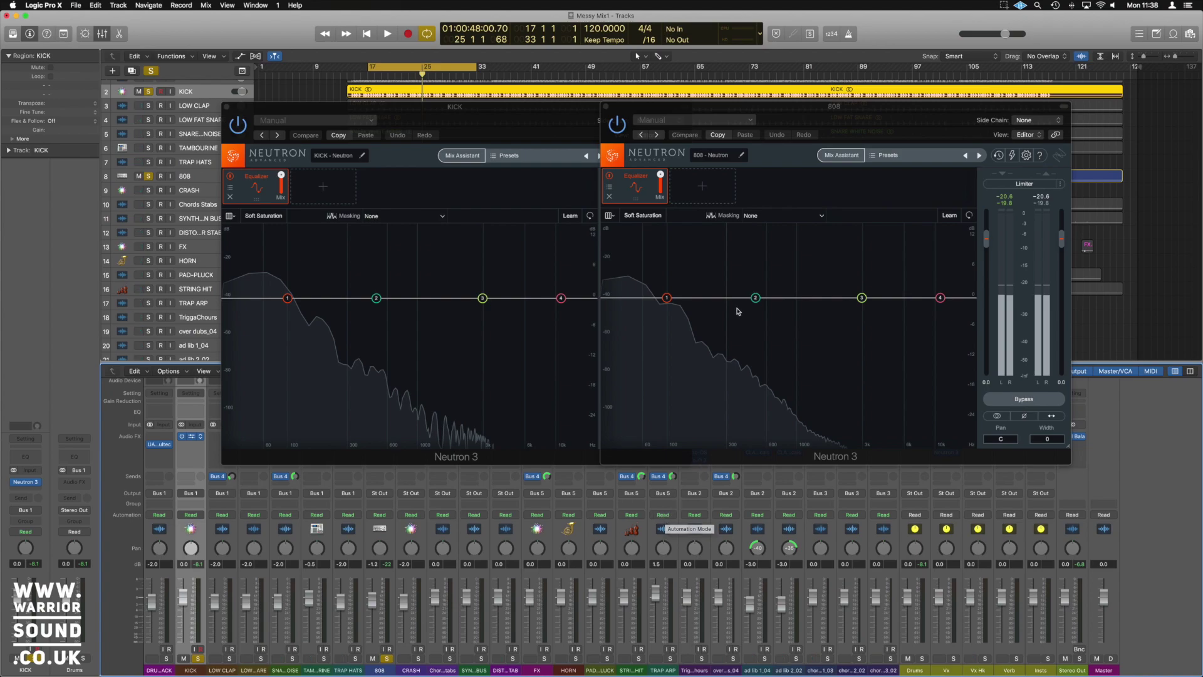
Close the 808's Neutron window and set the kick Neutron's Masking source to 808 - Neutron.
left_click(858, 121)
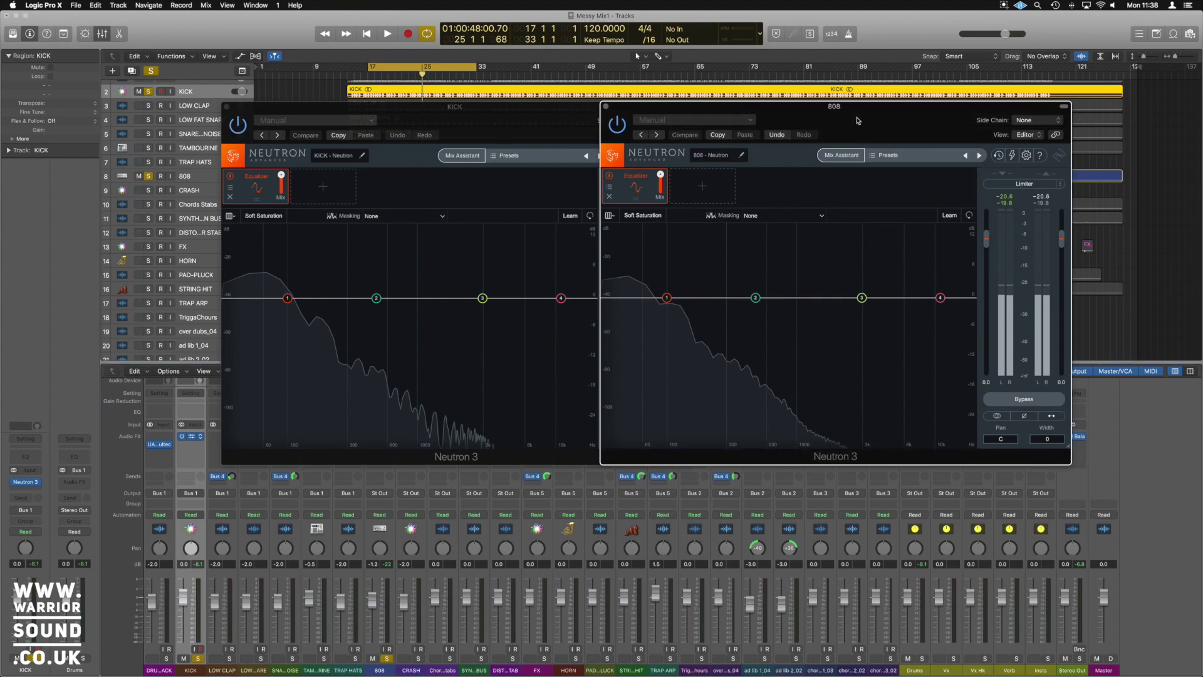
left_click(606, 108)
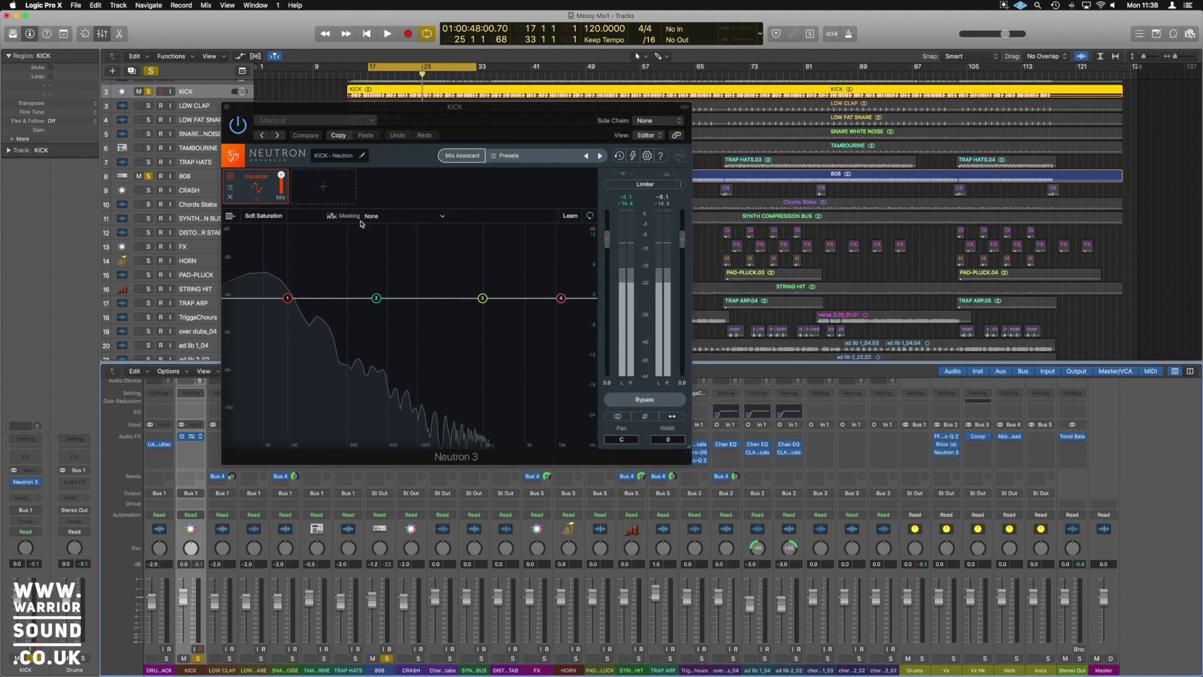
left_click(401, 220)
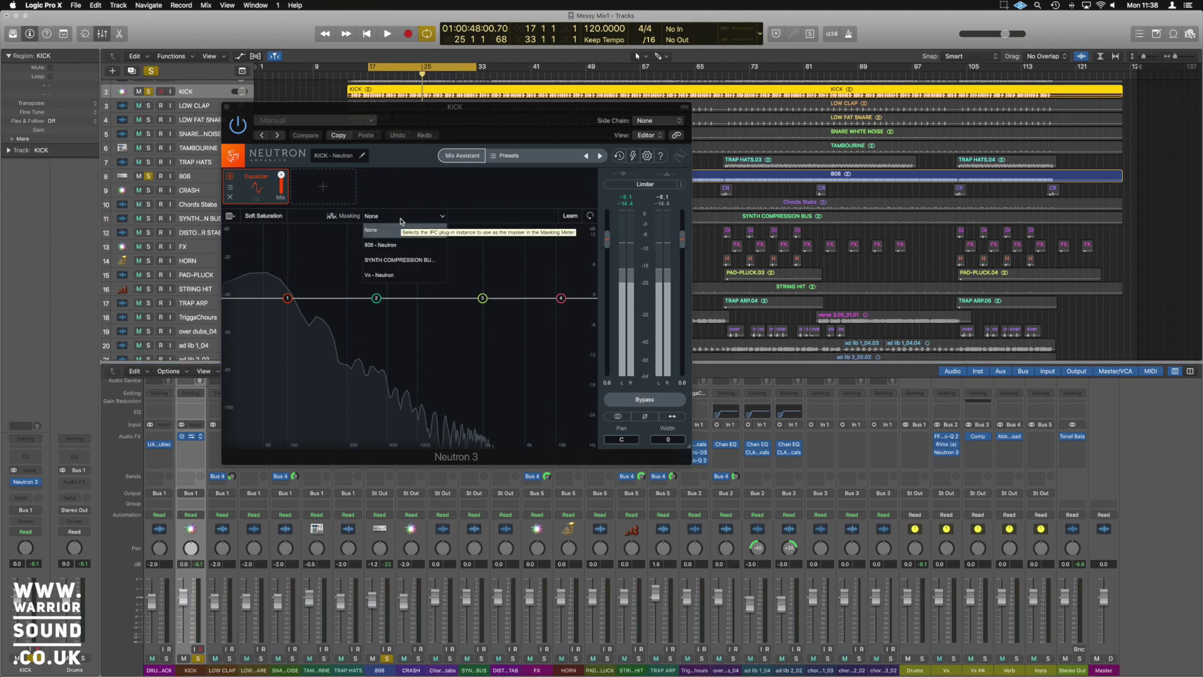
left_click(396, 245)
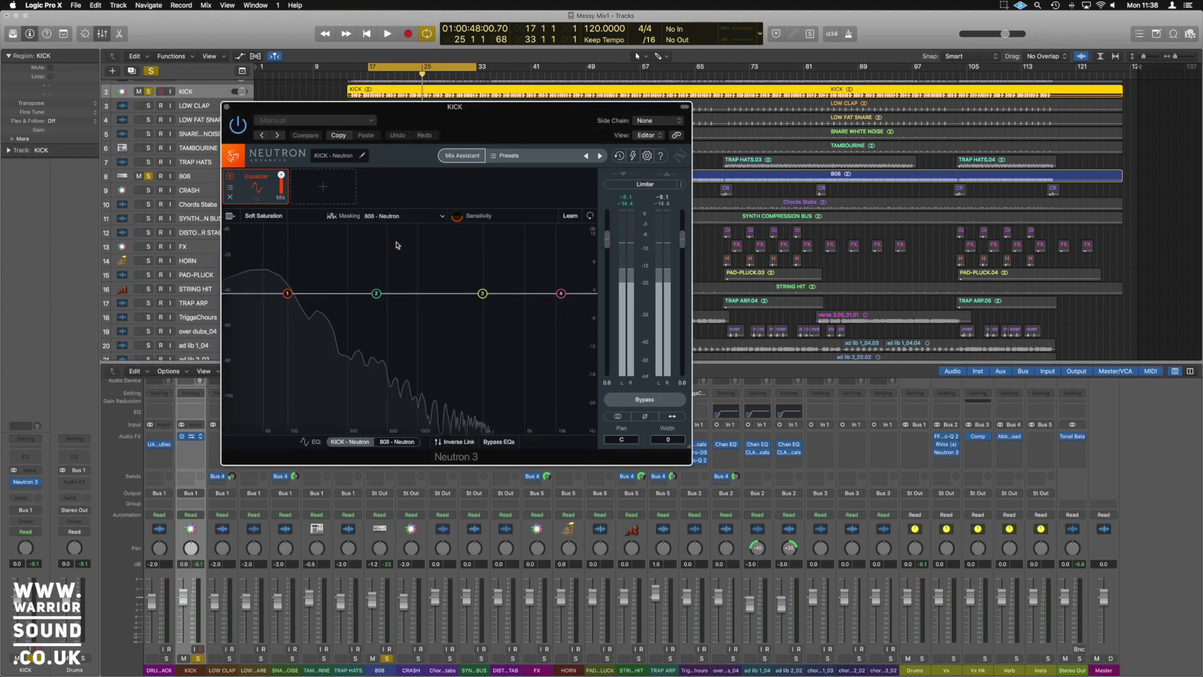
Check the 808's EQ curve, return to the kick EQ, raise masking sensitivity, and play.
left_click(349, 441)
left_click(393, 445)
left_click(354, 445)
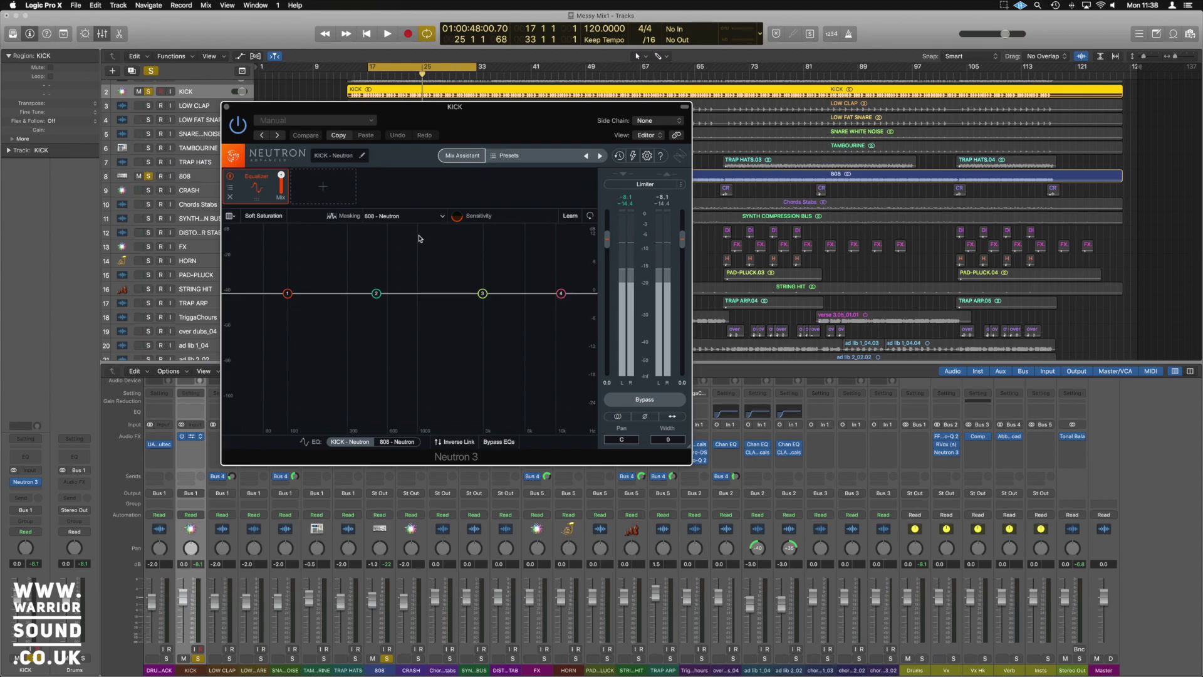
left_click_drag(457, 212, 457, 205)
key("space")
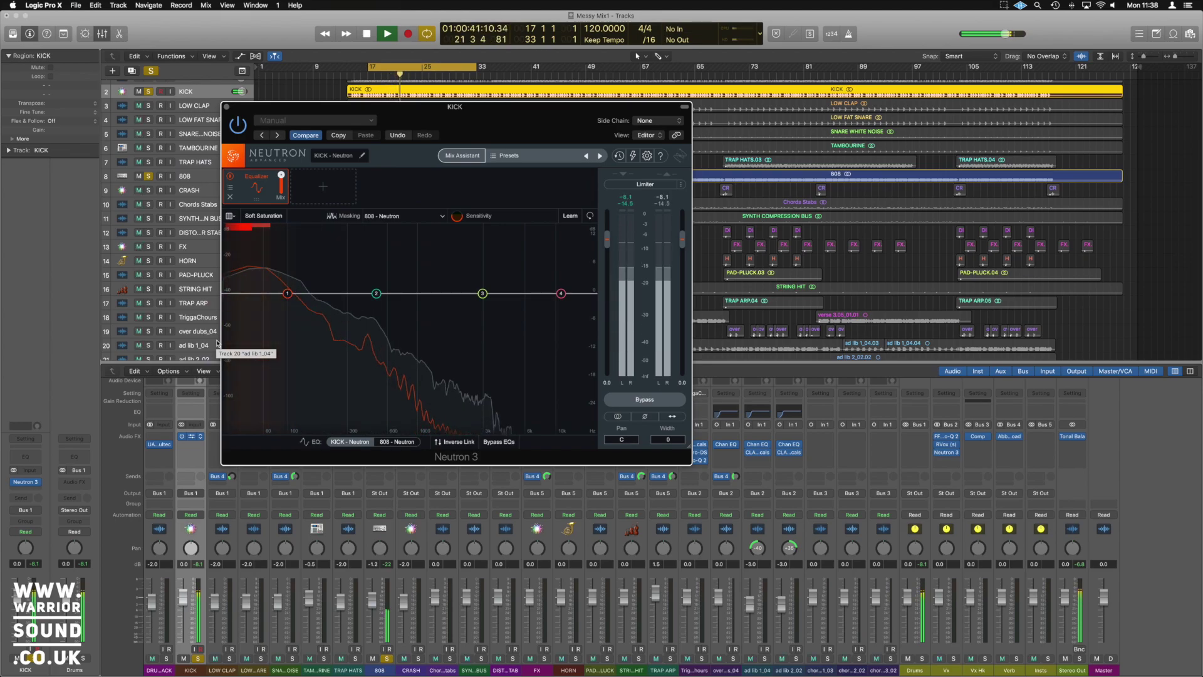
In the 808 - Neutron EQ view, move the Analog Low Shelf to 112 Hz, -3.0 dB, and play.
key("space")
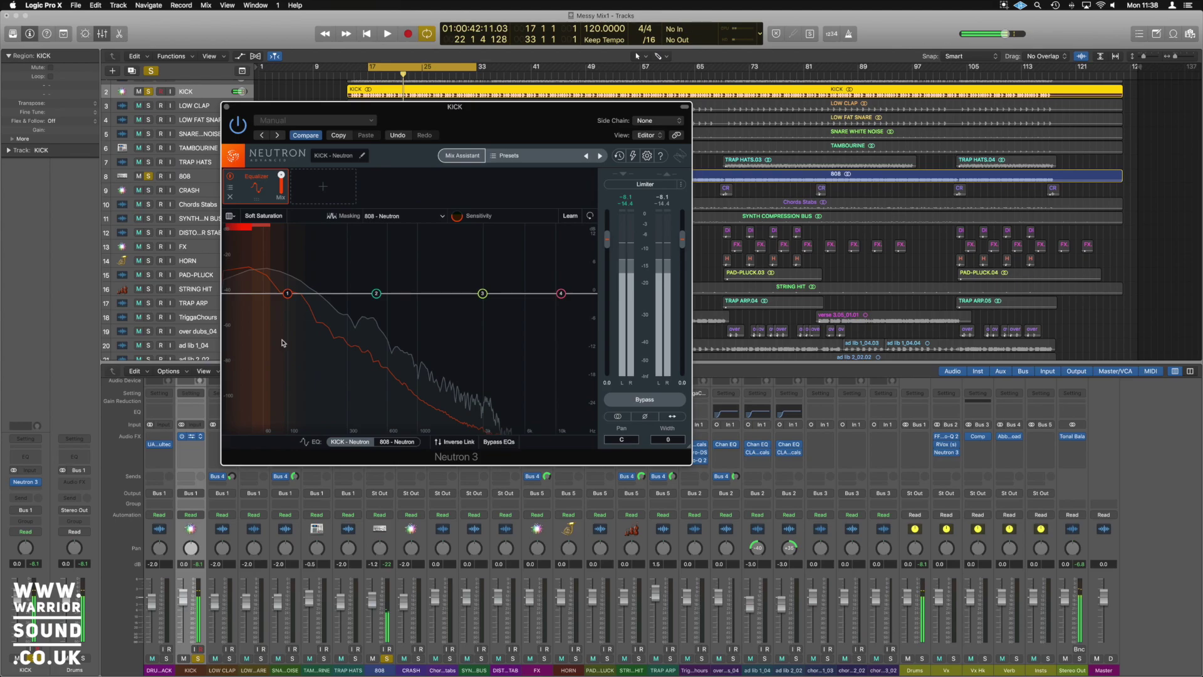
left_click(397, 442)
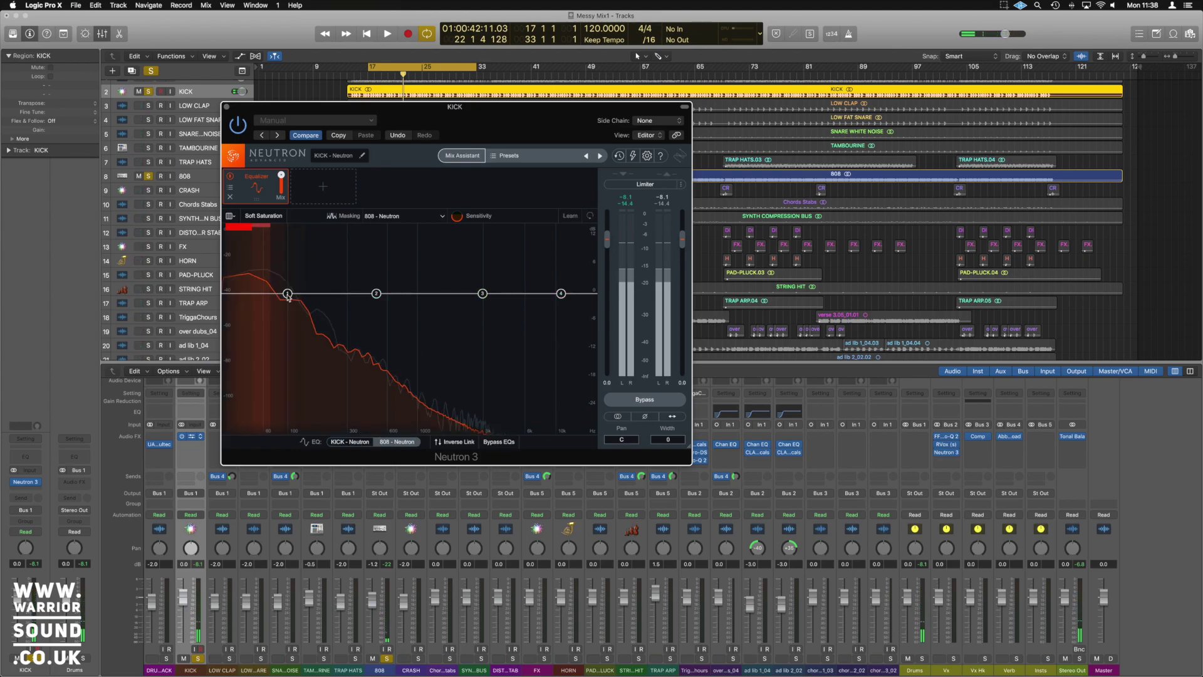
left_click_drag(292, 302, 294, 304)
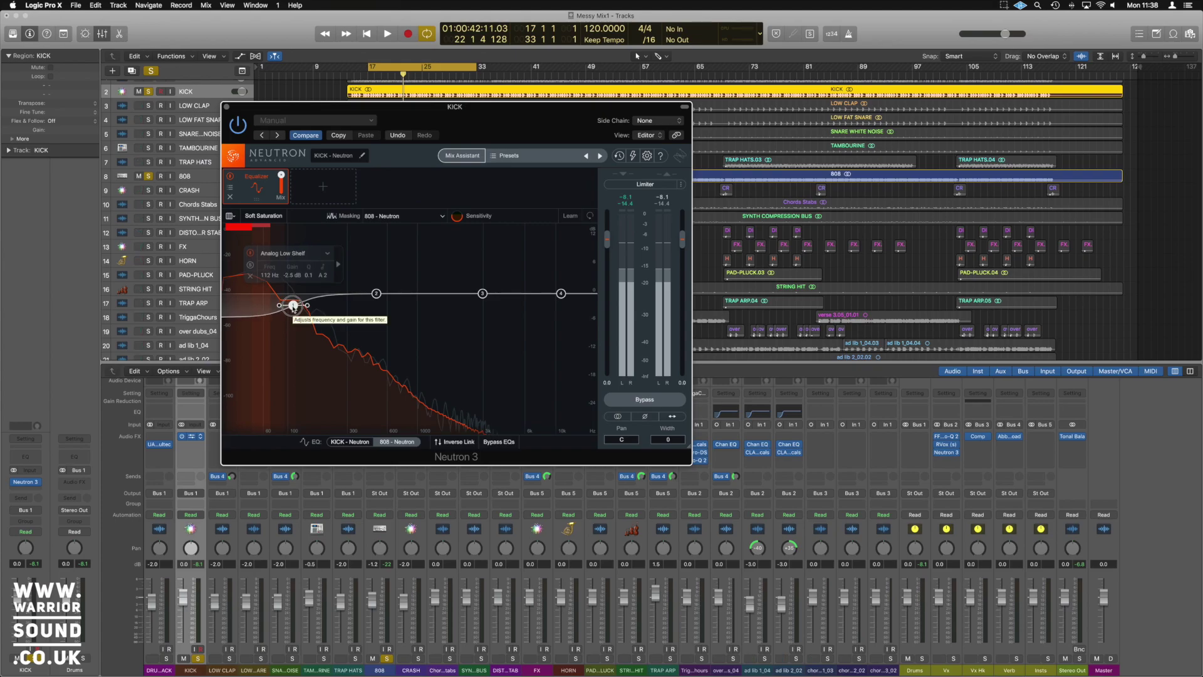
left_click_drag(293, 309, 294, 309)
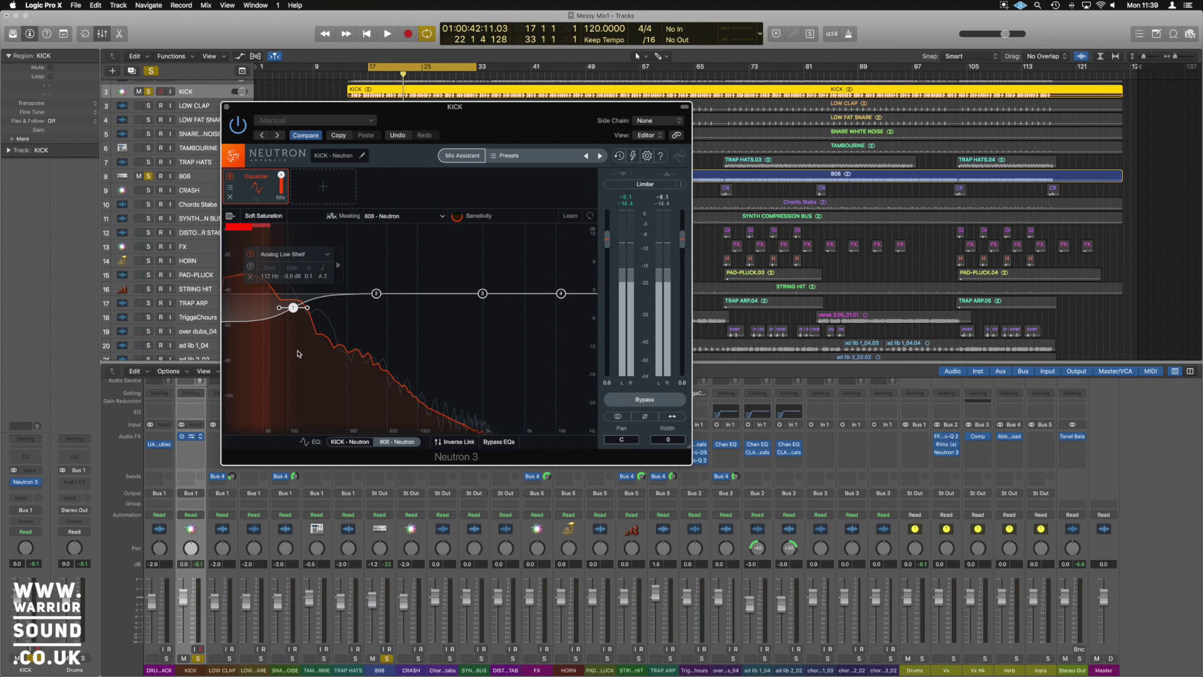
key("space")
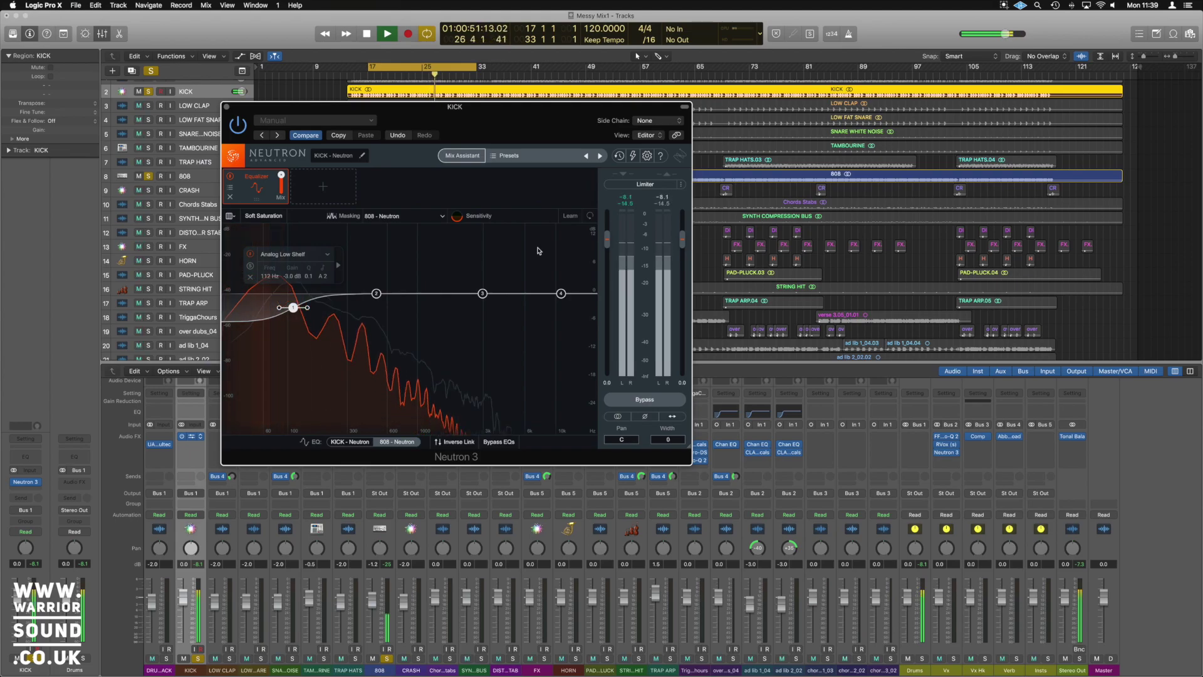
Move the kick's Neutron aside, open Neutron 3 on the 808 insert, and key its Side Chain from KICK (Audio 10).
key("space")
left_click_drag(530, 123, 418, 76)
left_click(380, 438)
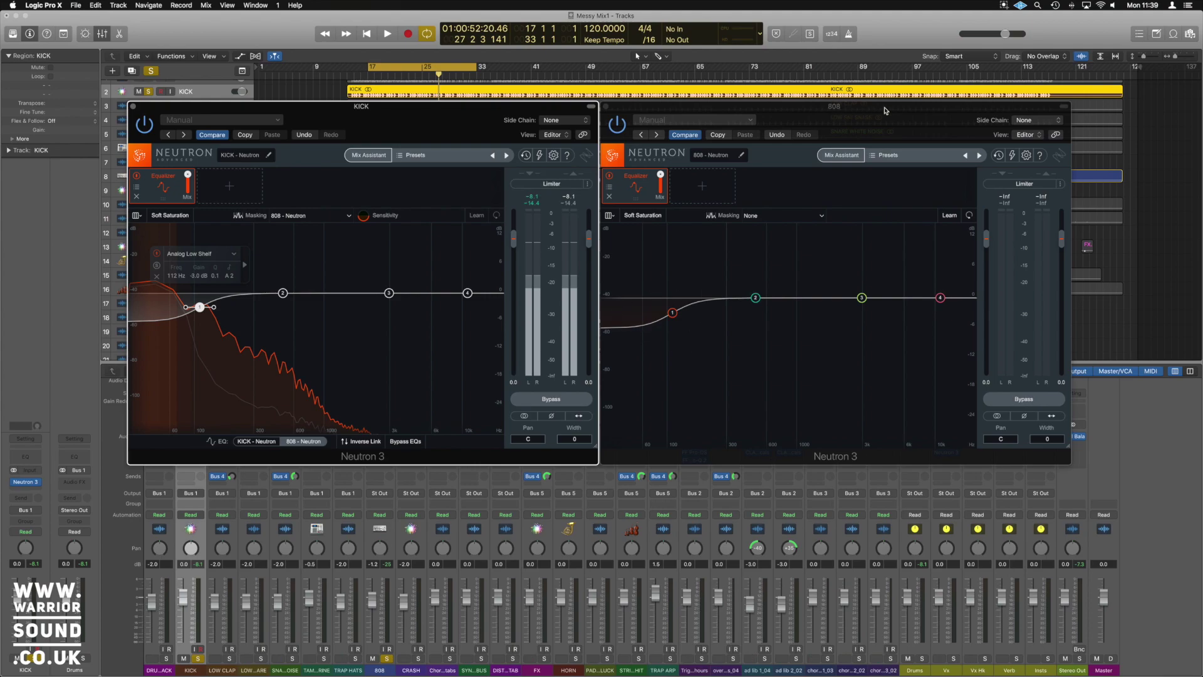
left_click(871, 125)
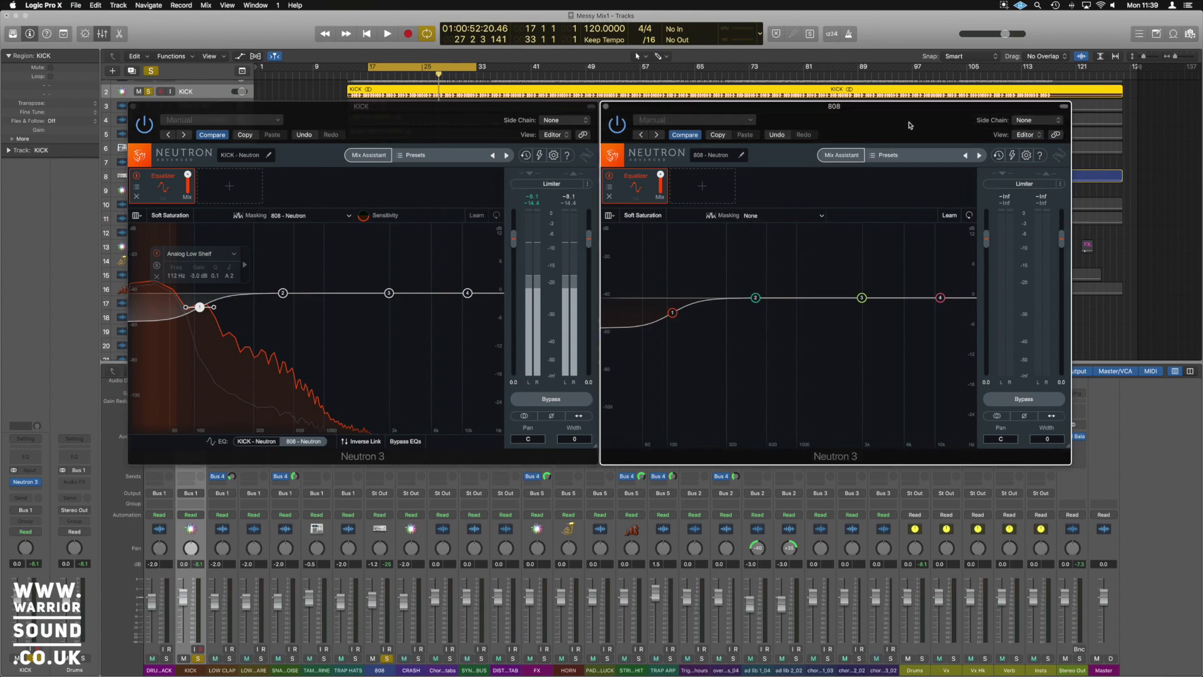
left_click(1034, 121)
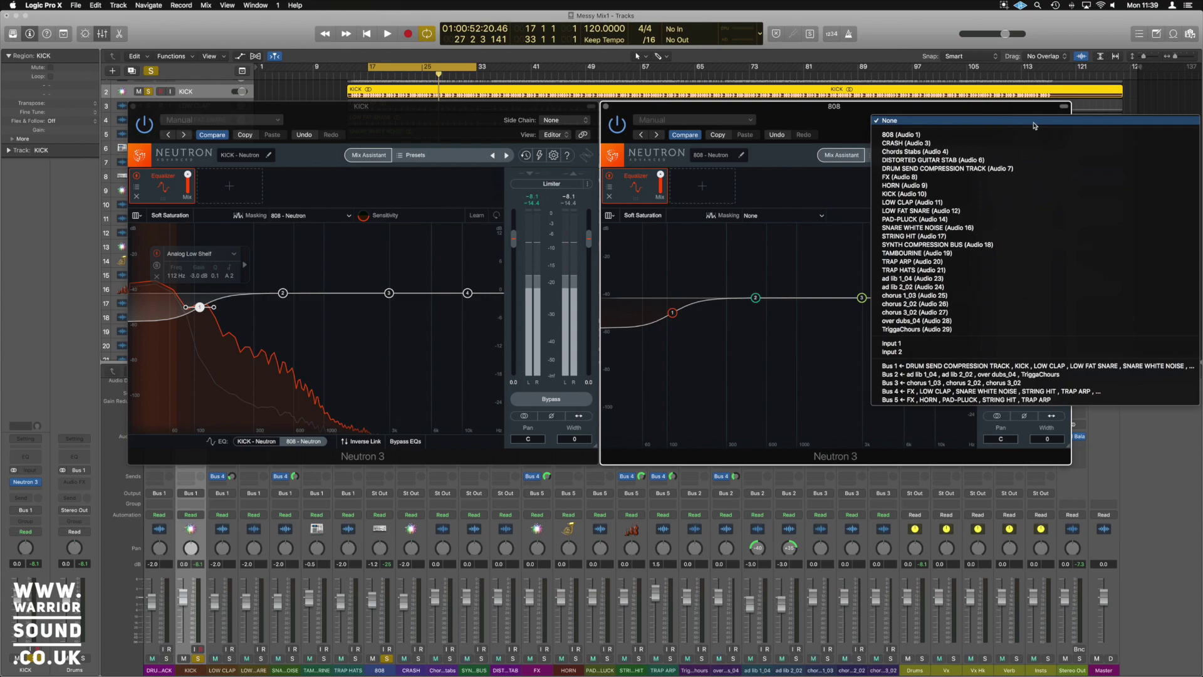
left_click(1031, 194)
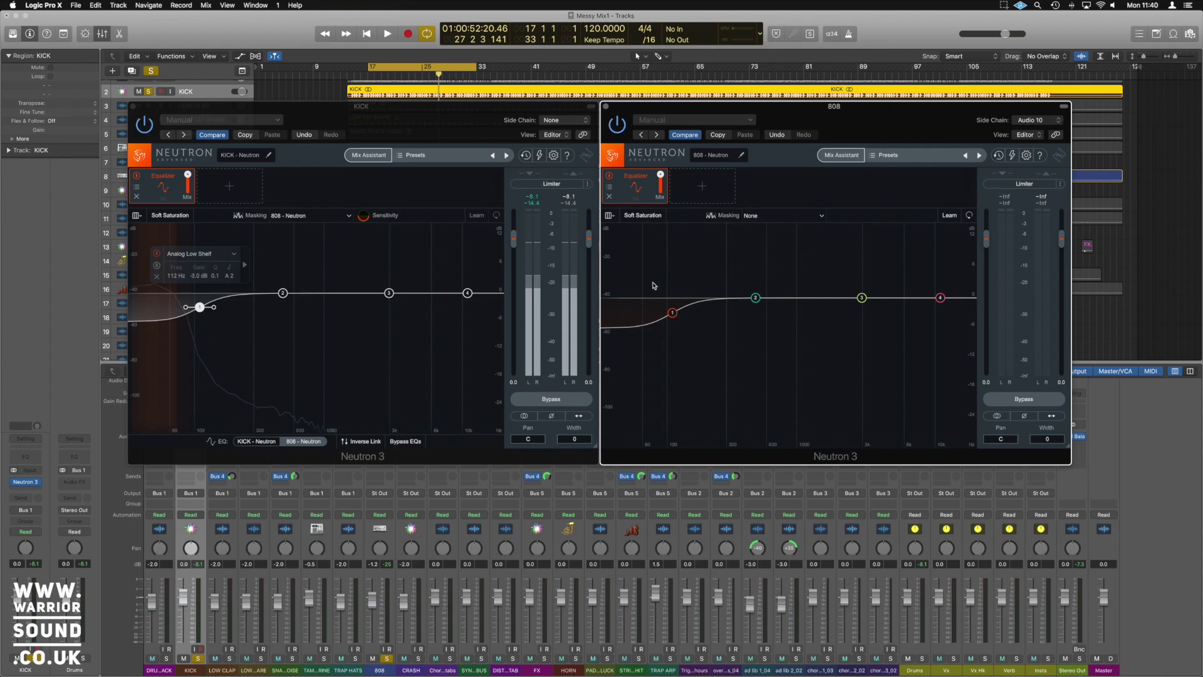
Switch on Dynamic for the 808's node-1 low shelf at a -40.0 threshold and audition it.
left_click(673, 314)
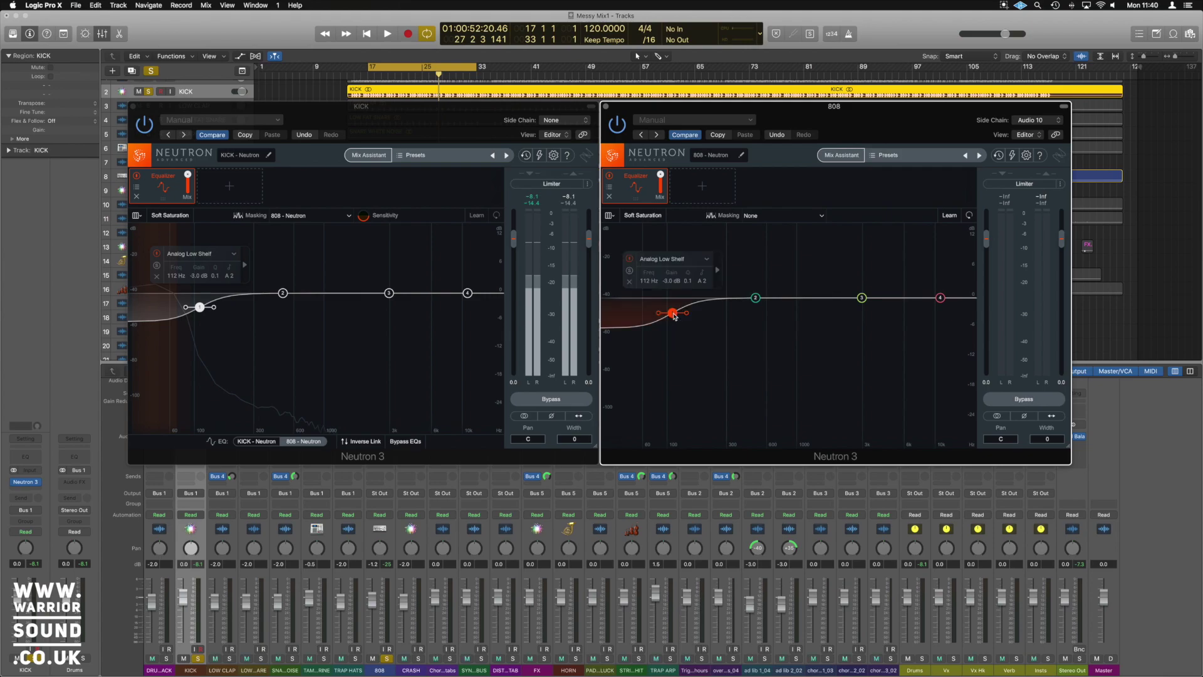
left_click(717, 271)
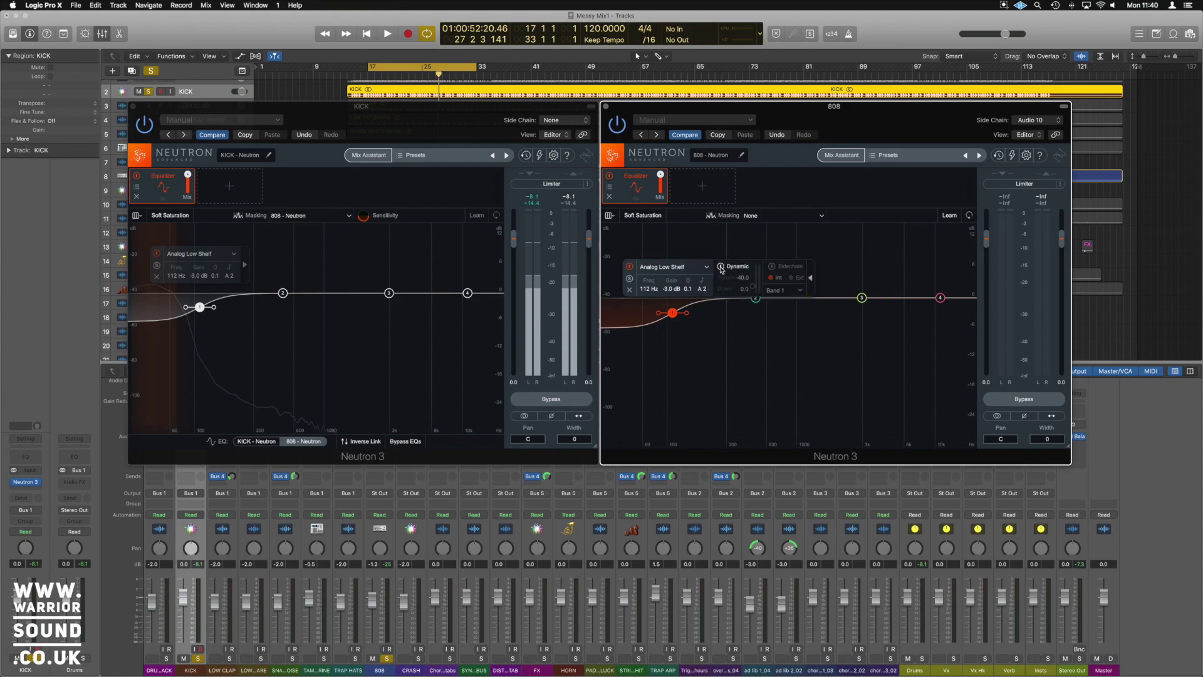
left_click(720, 266)
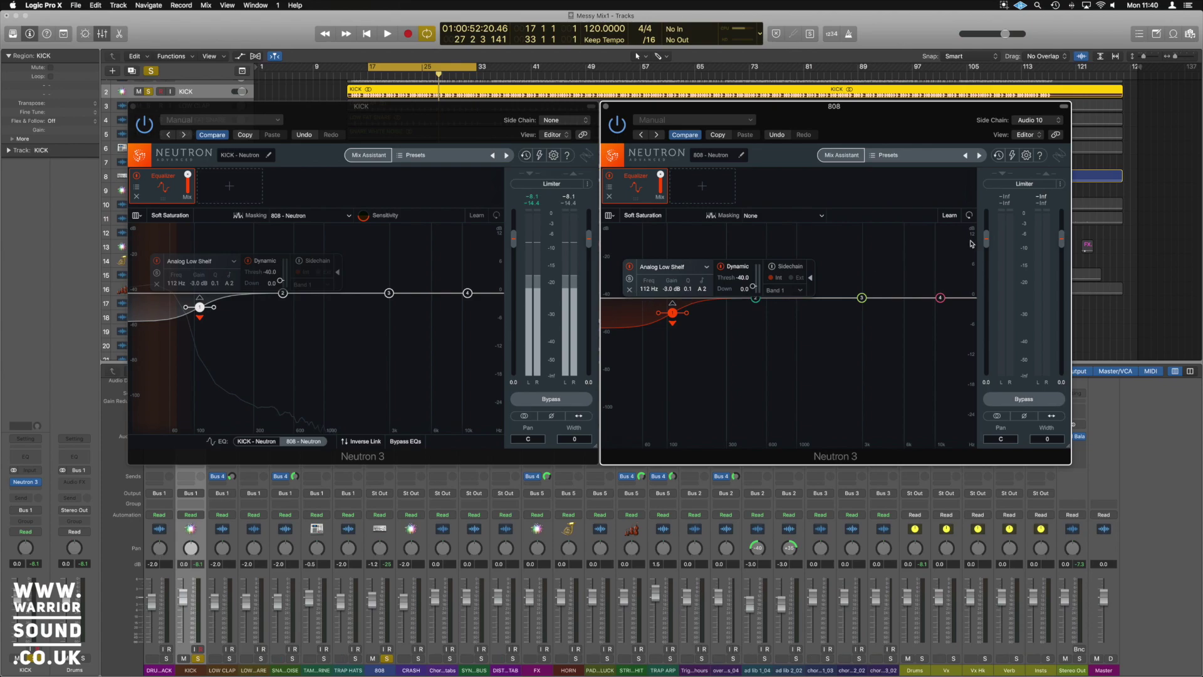
key("space")
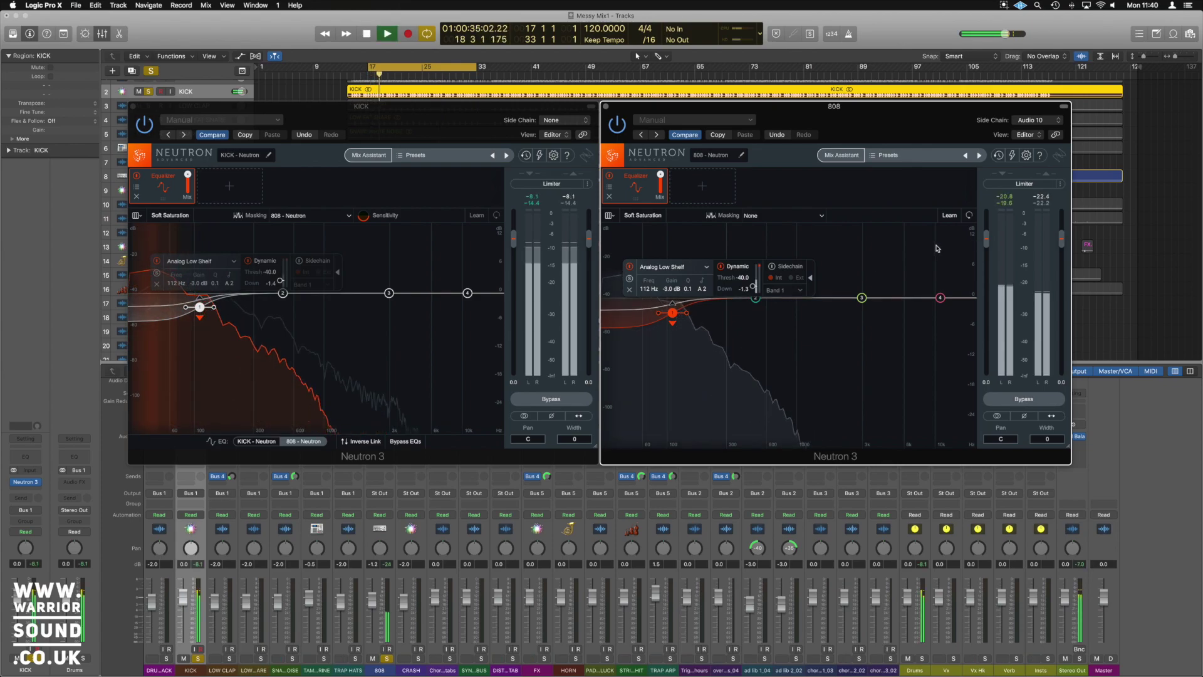
key("space")
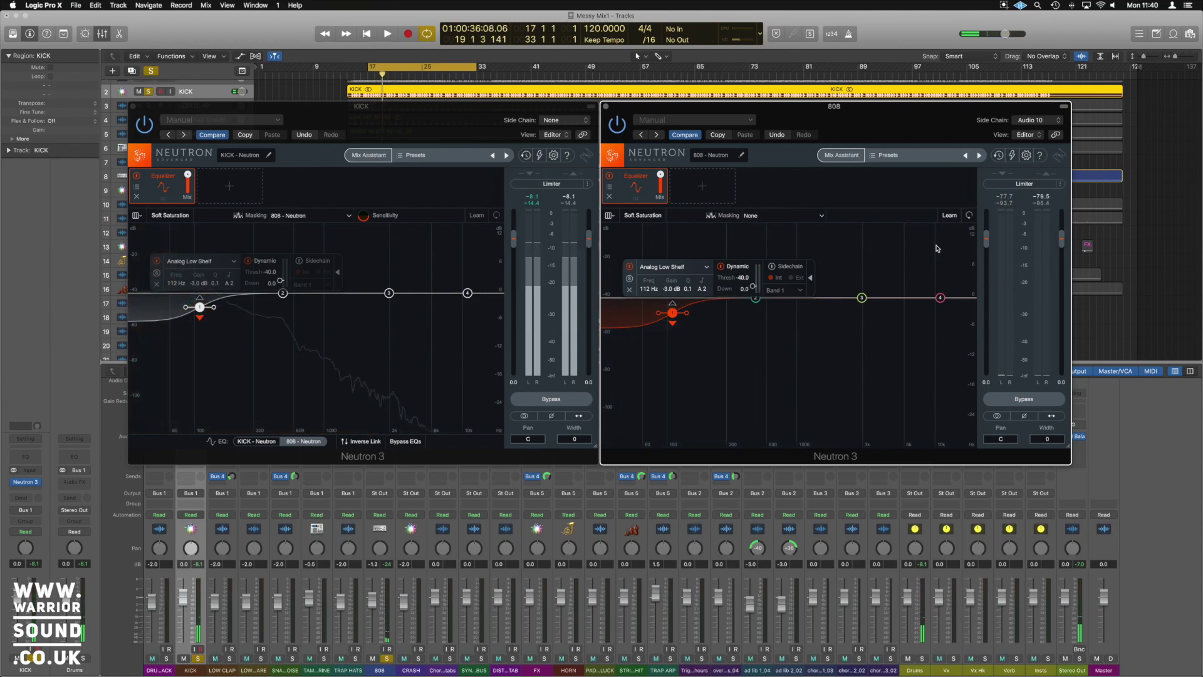
Enable the low shelf band's Sidechain, set it to Ext instead of Int, and play.
left_click(772, 267)
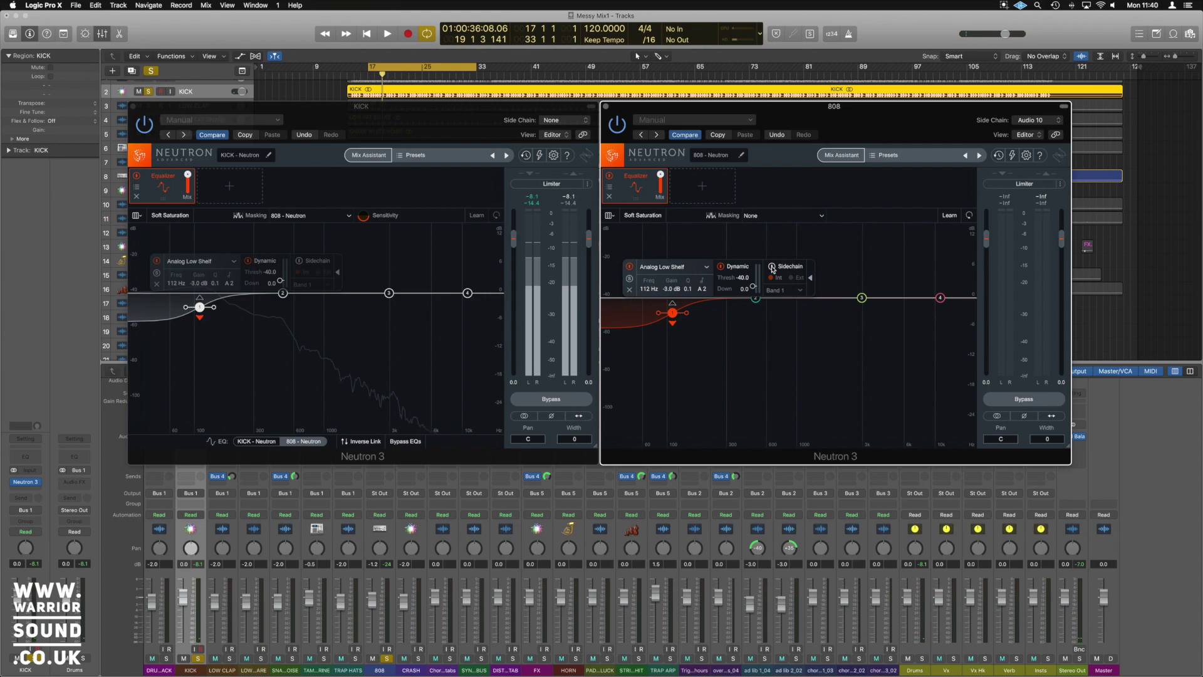
left_click(771, 267)
left_click(792, 280)
key("space")
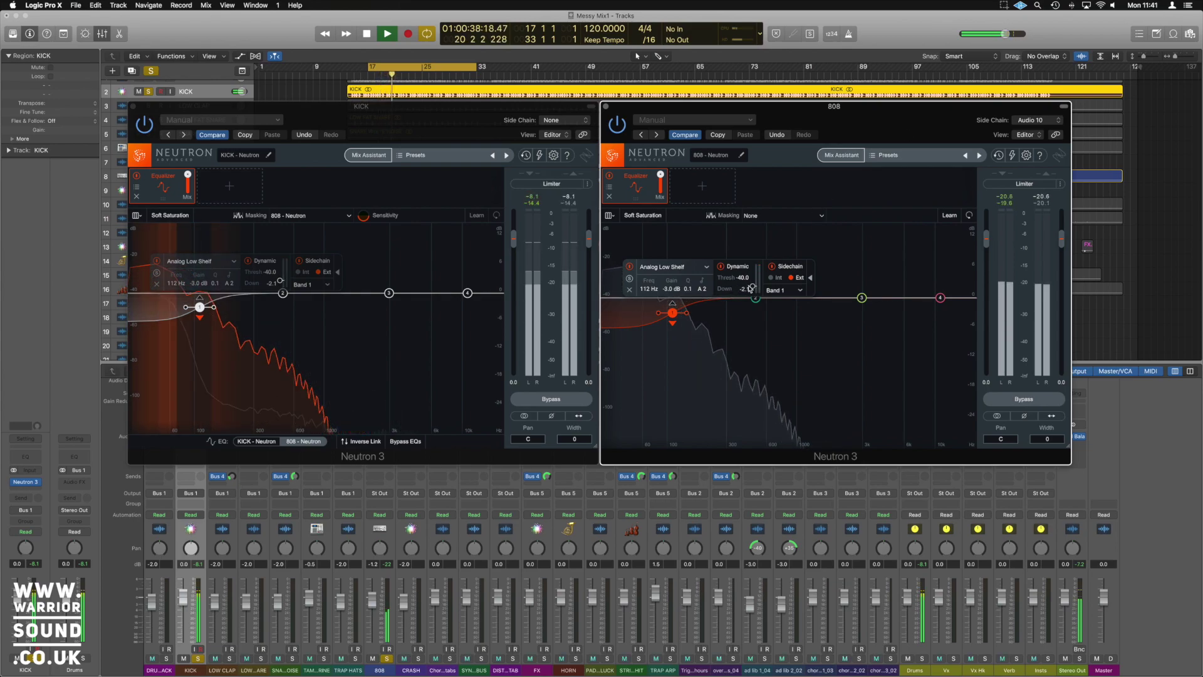
Lower the Dynamic Thresh below -40.0 so the shelf ducks up to about 2.8 dB.
left_click_drag(754, 289, 753, 296)
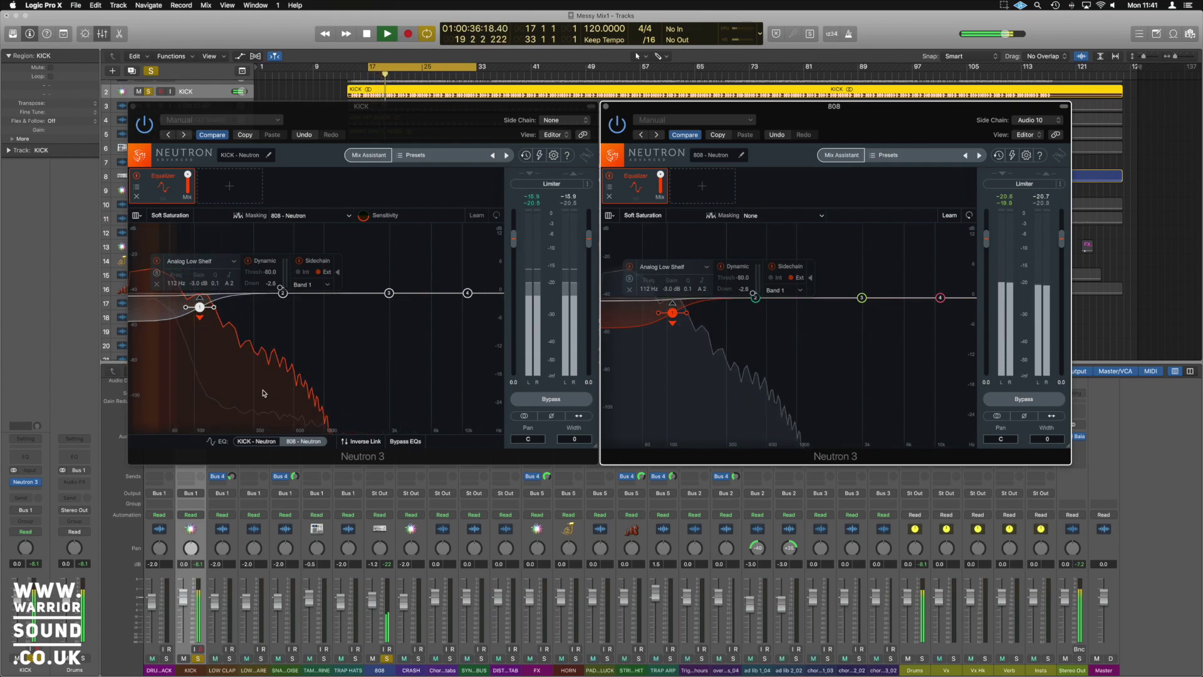
Select 808 EQ node 2 to show its 500 Hz Proportional Q band panel.
left_click(755, 298)
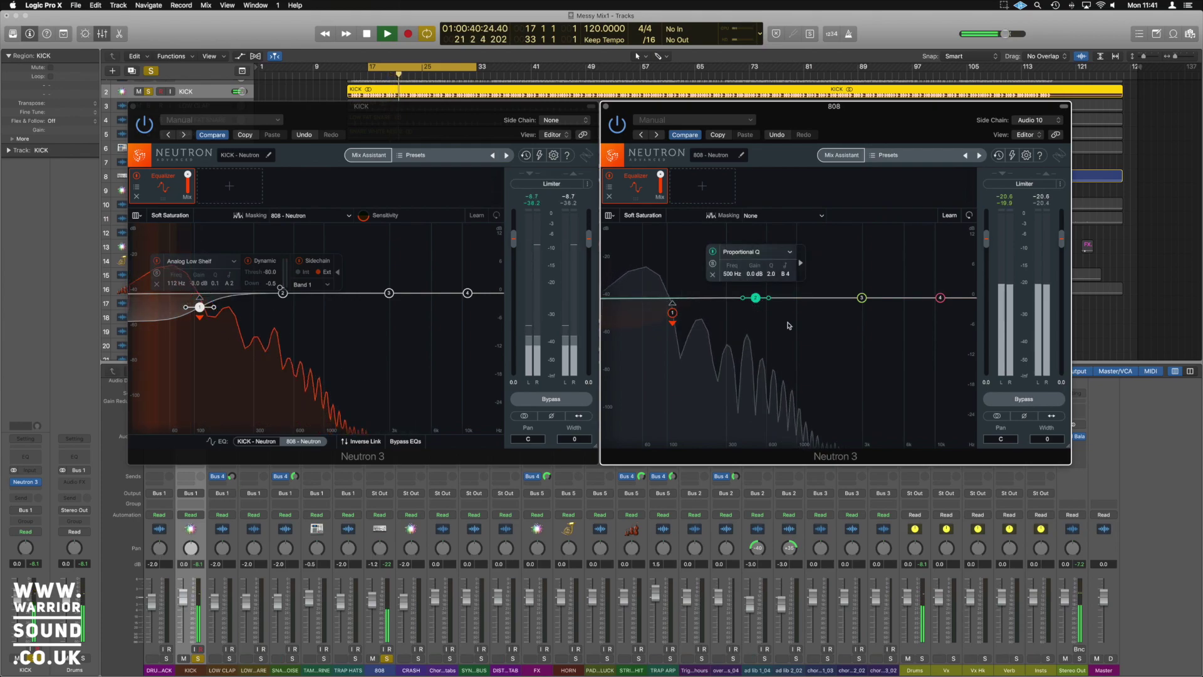